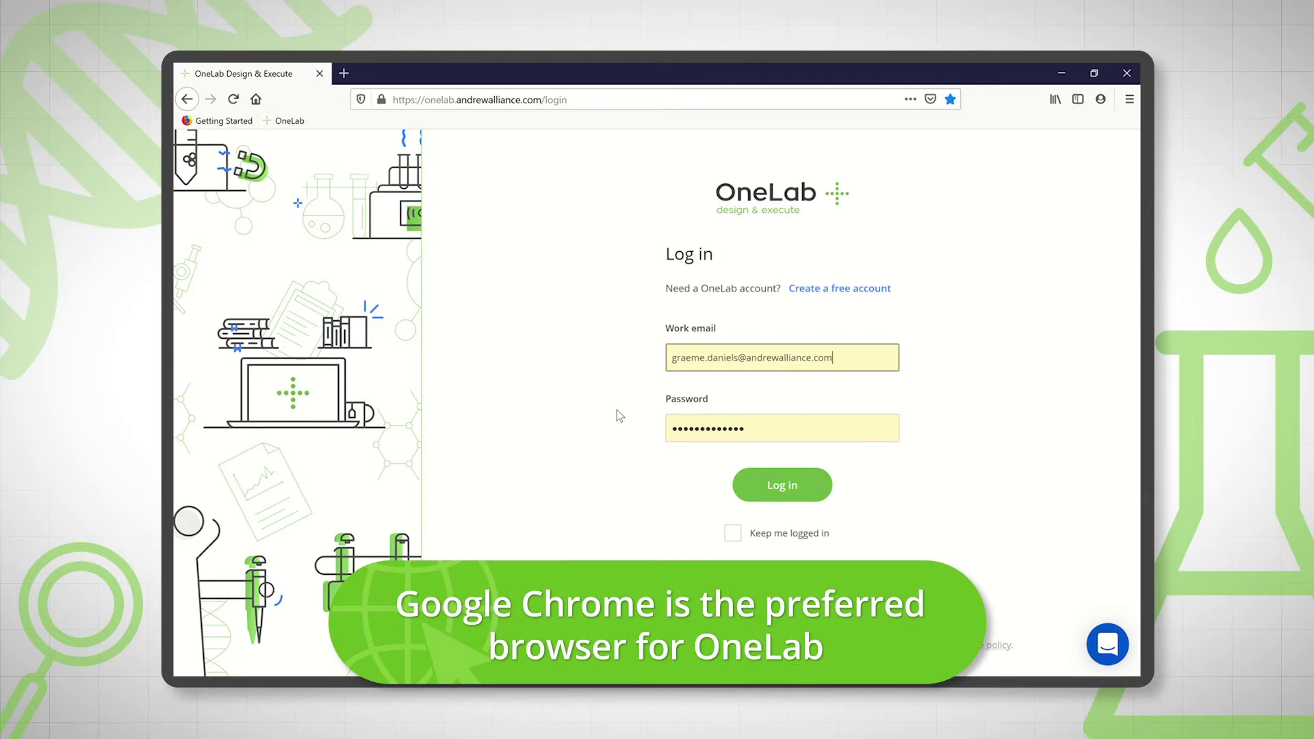
- Submit the OneLab log-in form with your work email and password
left_click(789, 492)
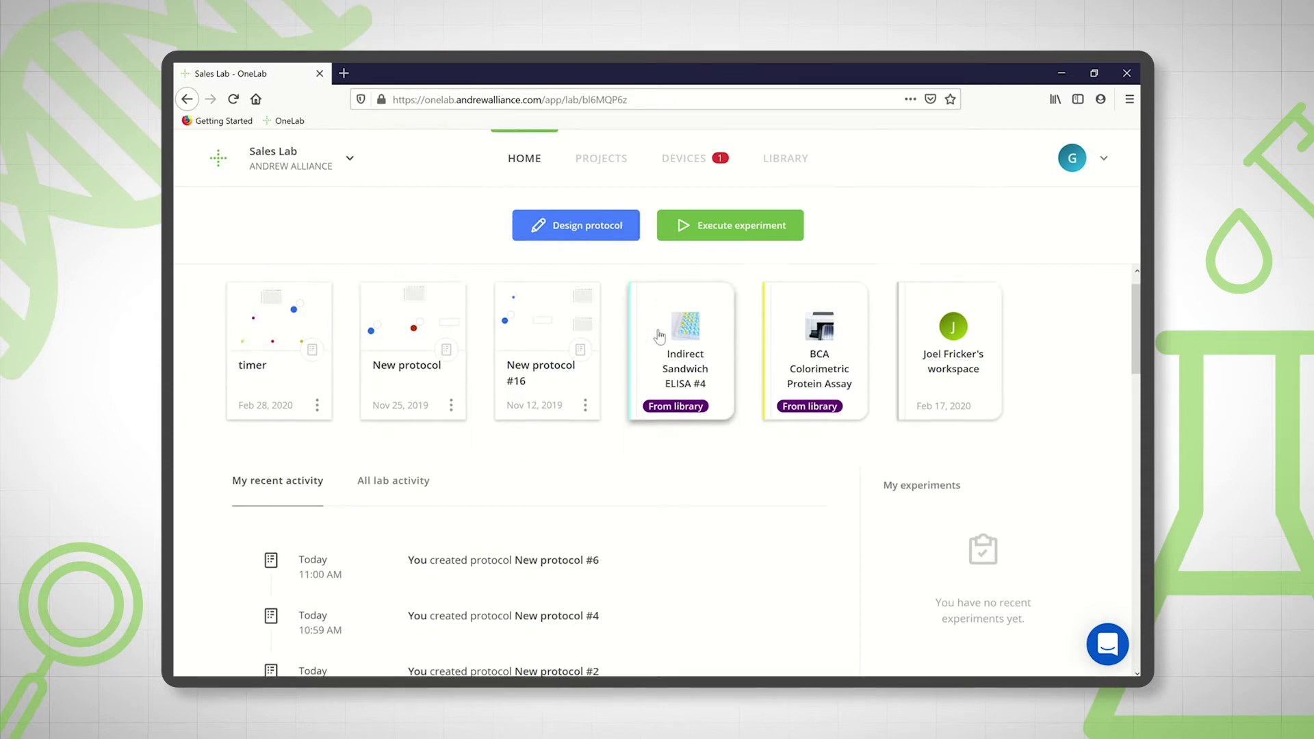
scroll(601, 328, "down", 2)
scroll(604, 355, "down", 2)
scroll(603, 356, "up", 3)
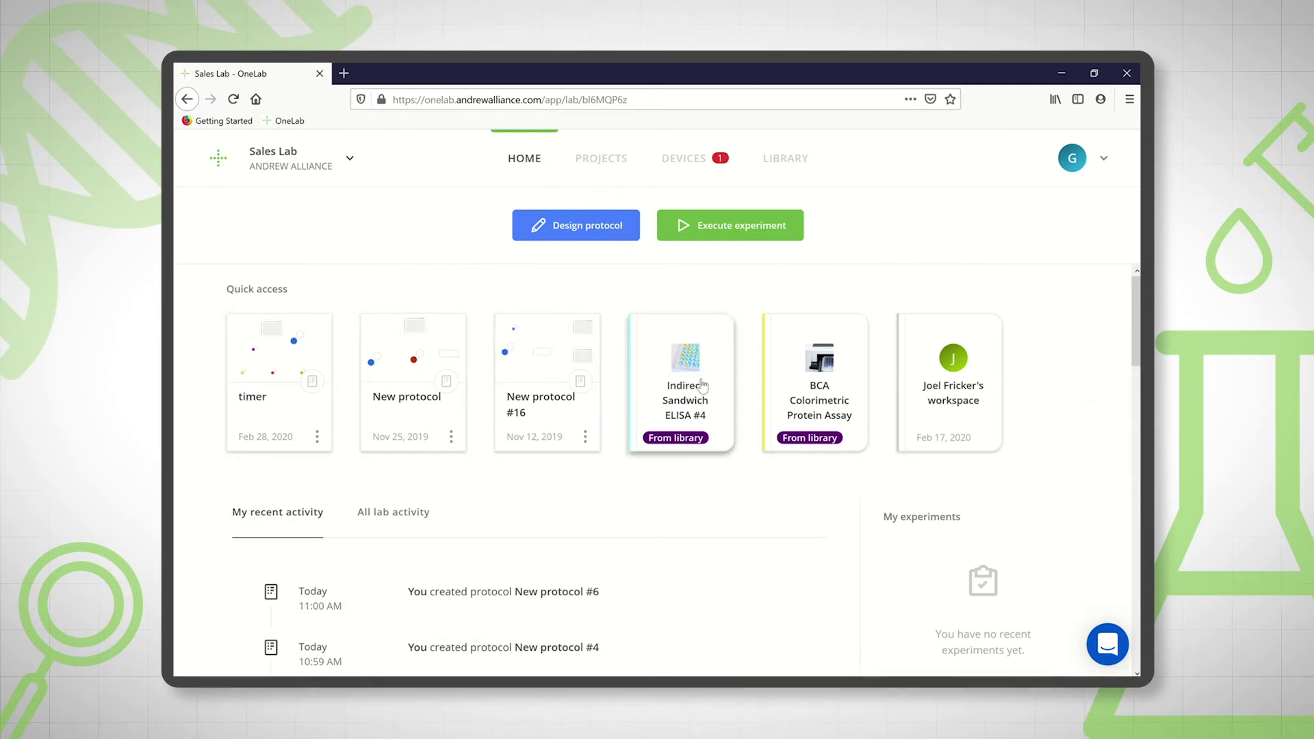
scroll(601, 317, "down", 2)
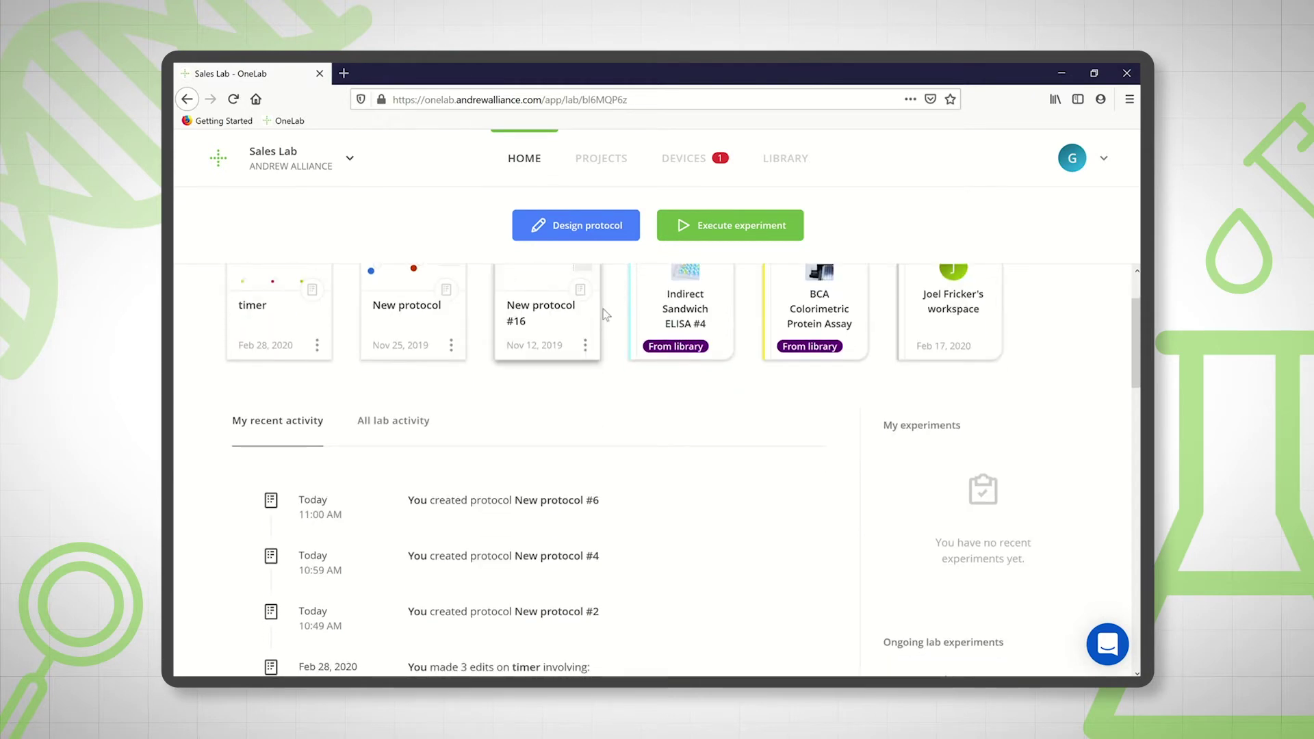
scroll(600, 314, "down", 2)
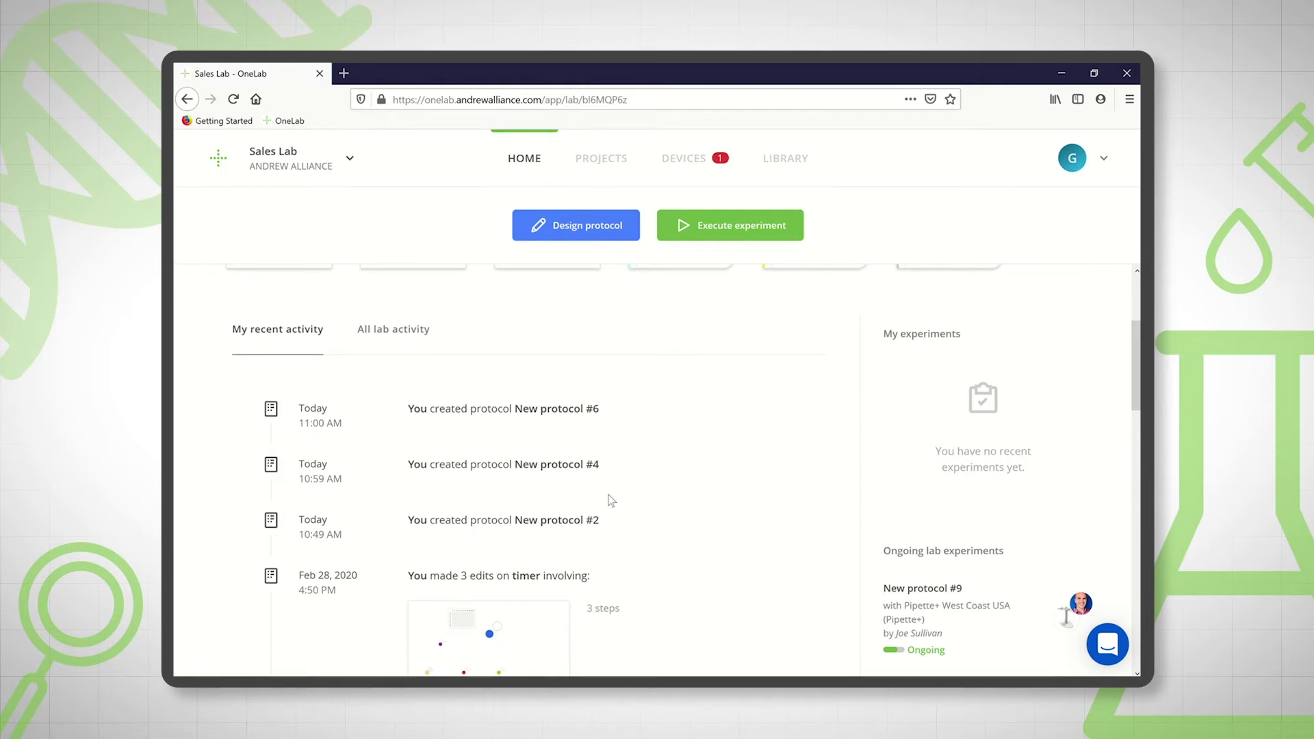
scroll(608, 500, "down", 2)
scroll(611, 498, "up", 1)
scroll(401, 445, "up", 3)
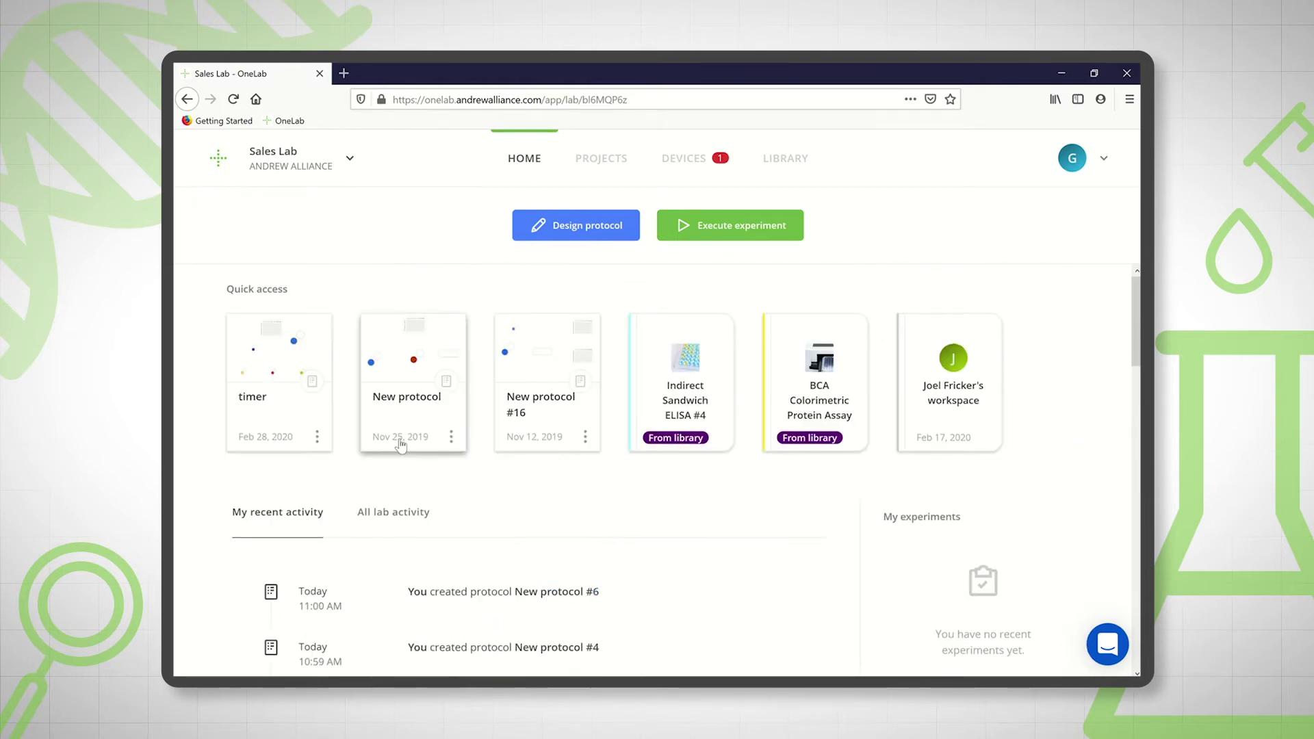
- Switch the Sales Lab home page feed to All lab activity
left_click(394, 519)
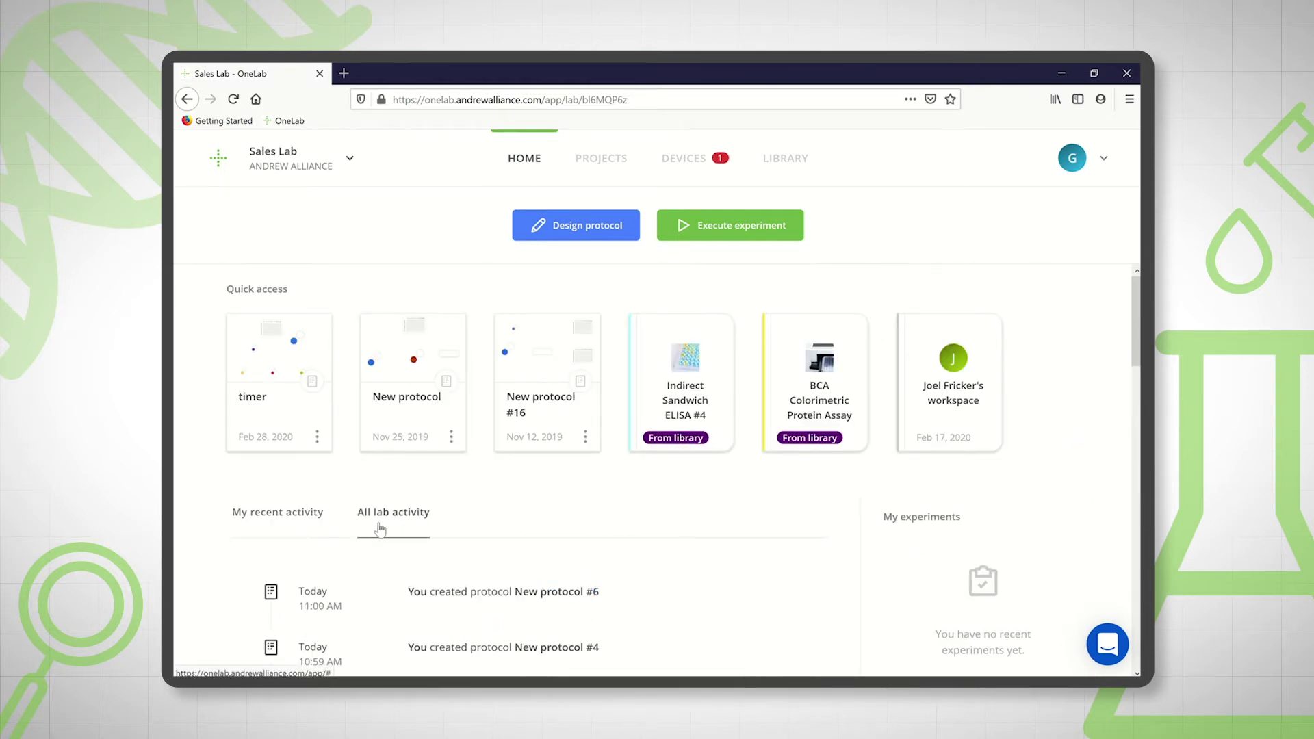
scroll(534, 529, "down", 2)
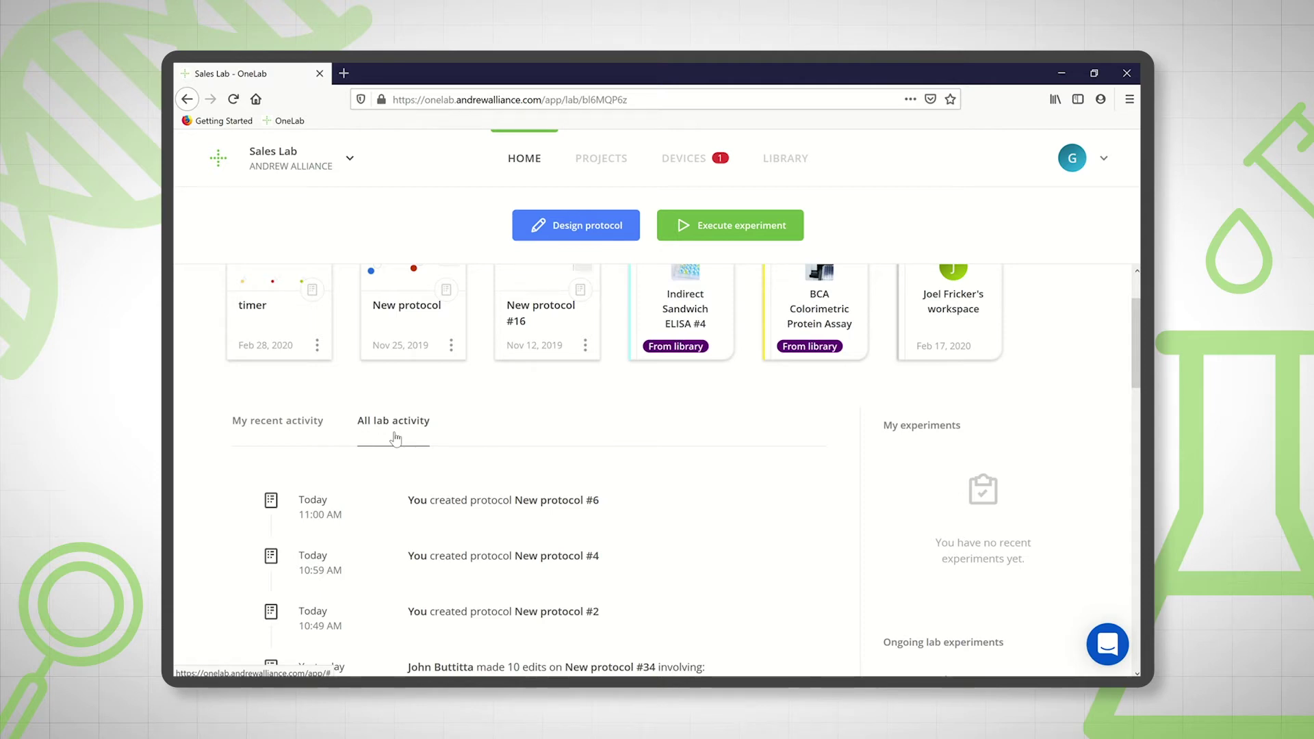
scroll(395, 439, "up", 1)
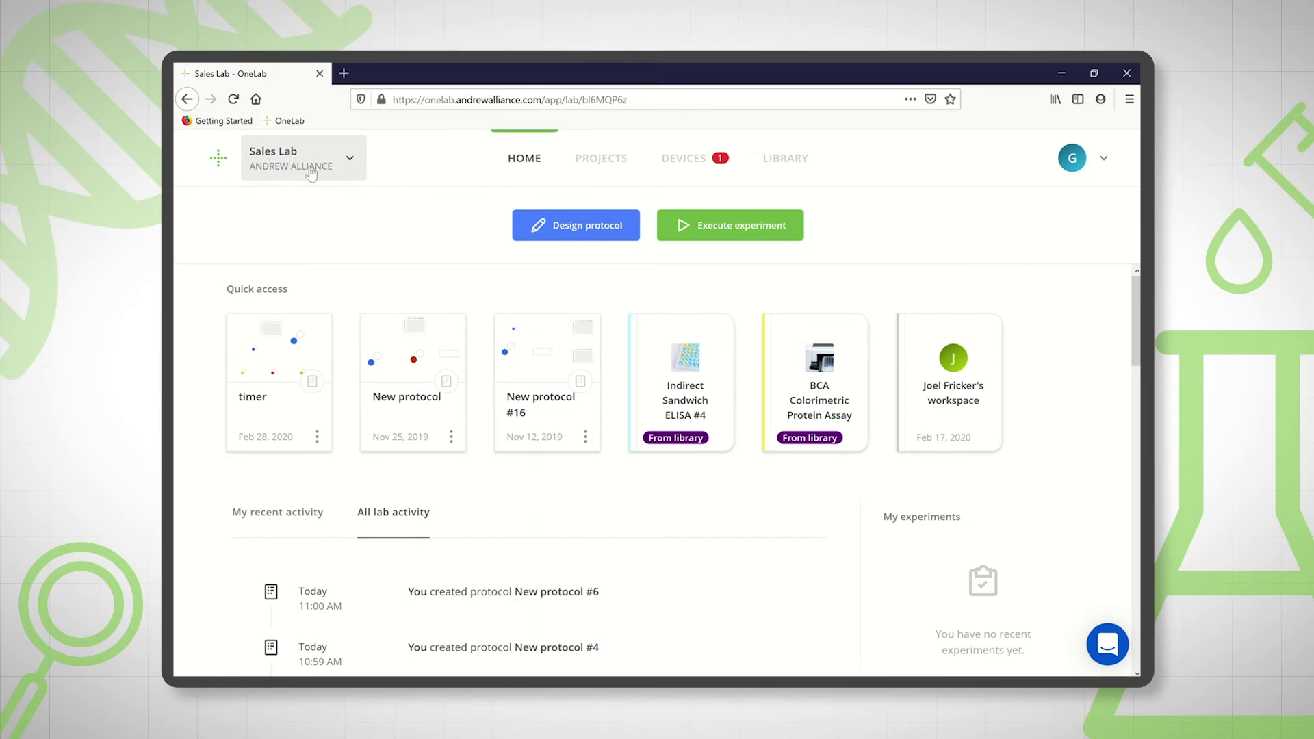
- Open Manage members from the Sales Lab dropdown to list its 26 members
left_click(345, 162)
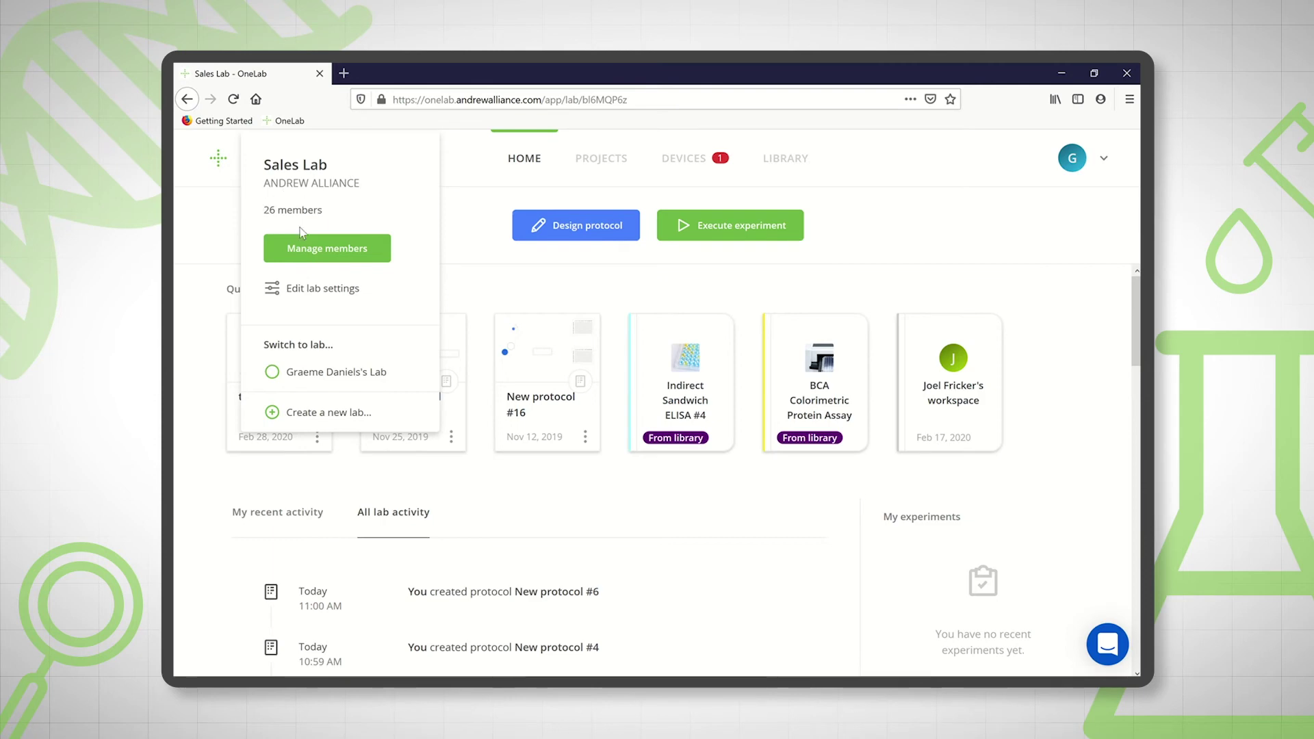
left_click(325, 252)
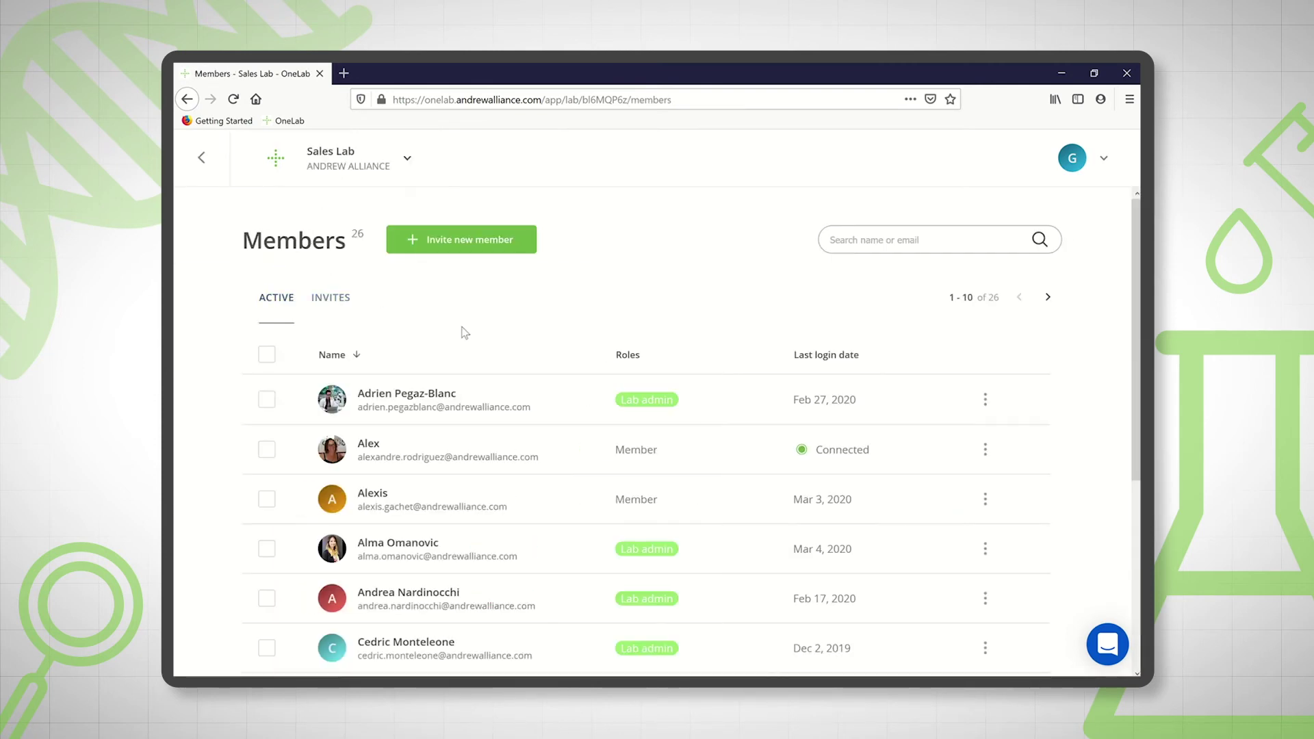
scroll(563, 431, "down", 3)
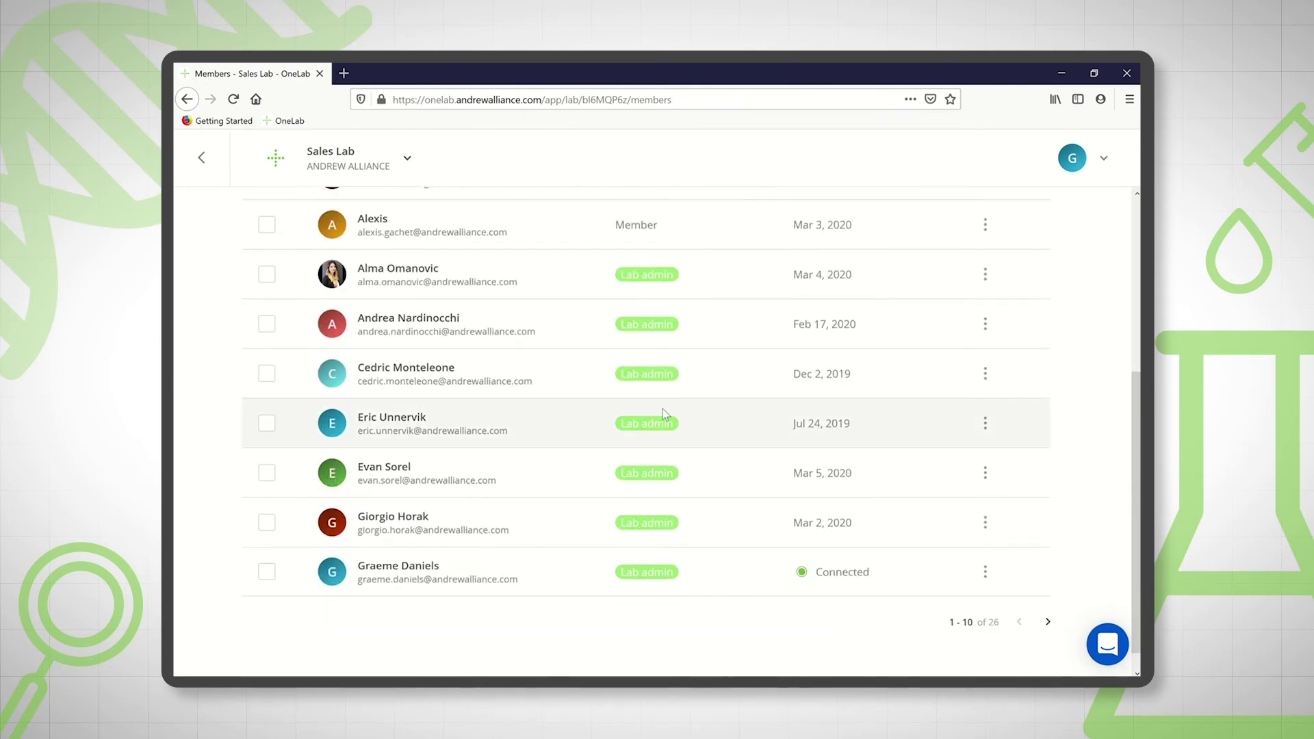
scroll(662, 402, "up", 3)
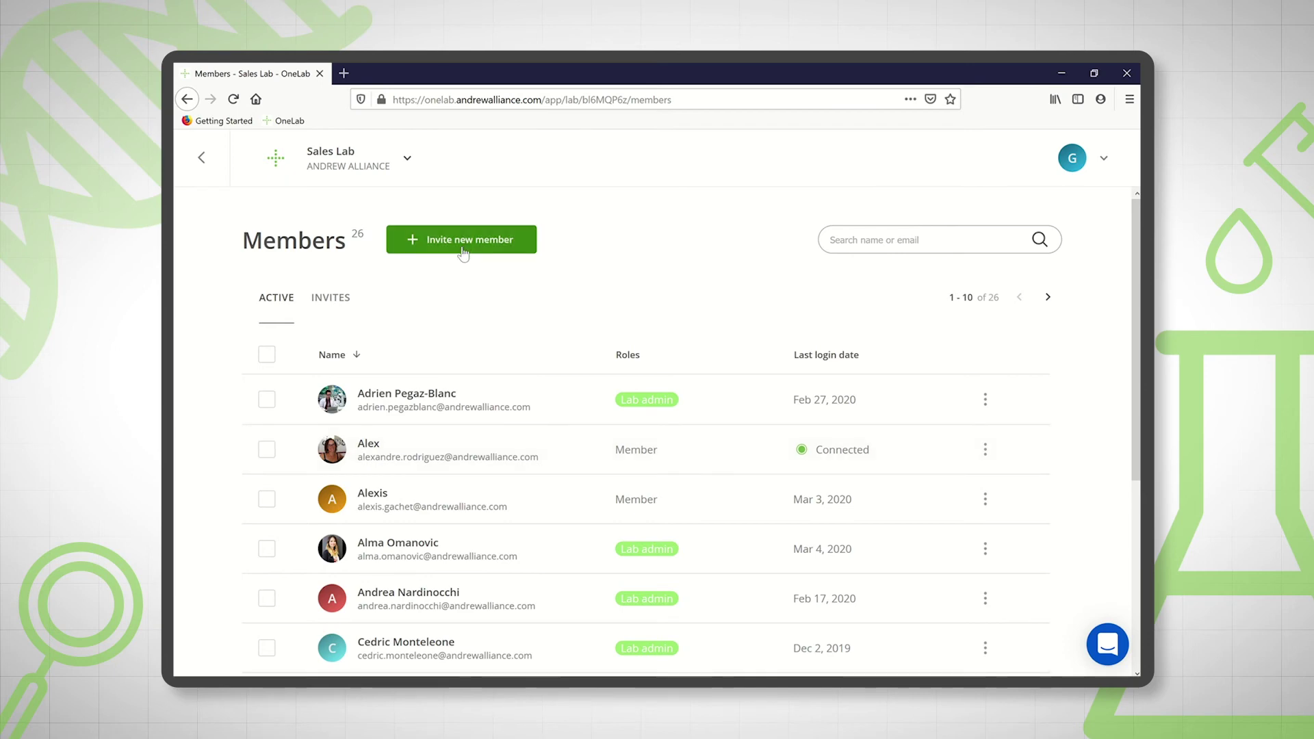
left_click(263, 166)
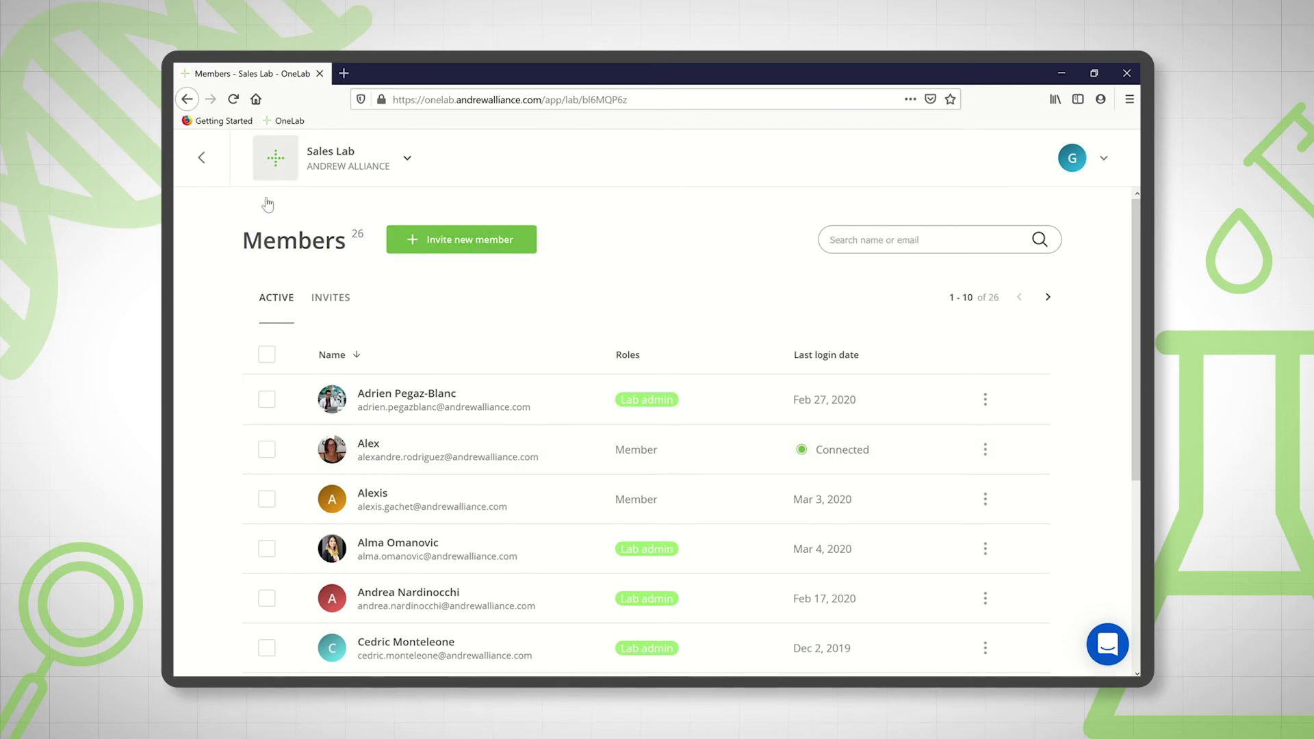
left_click(269, 171)
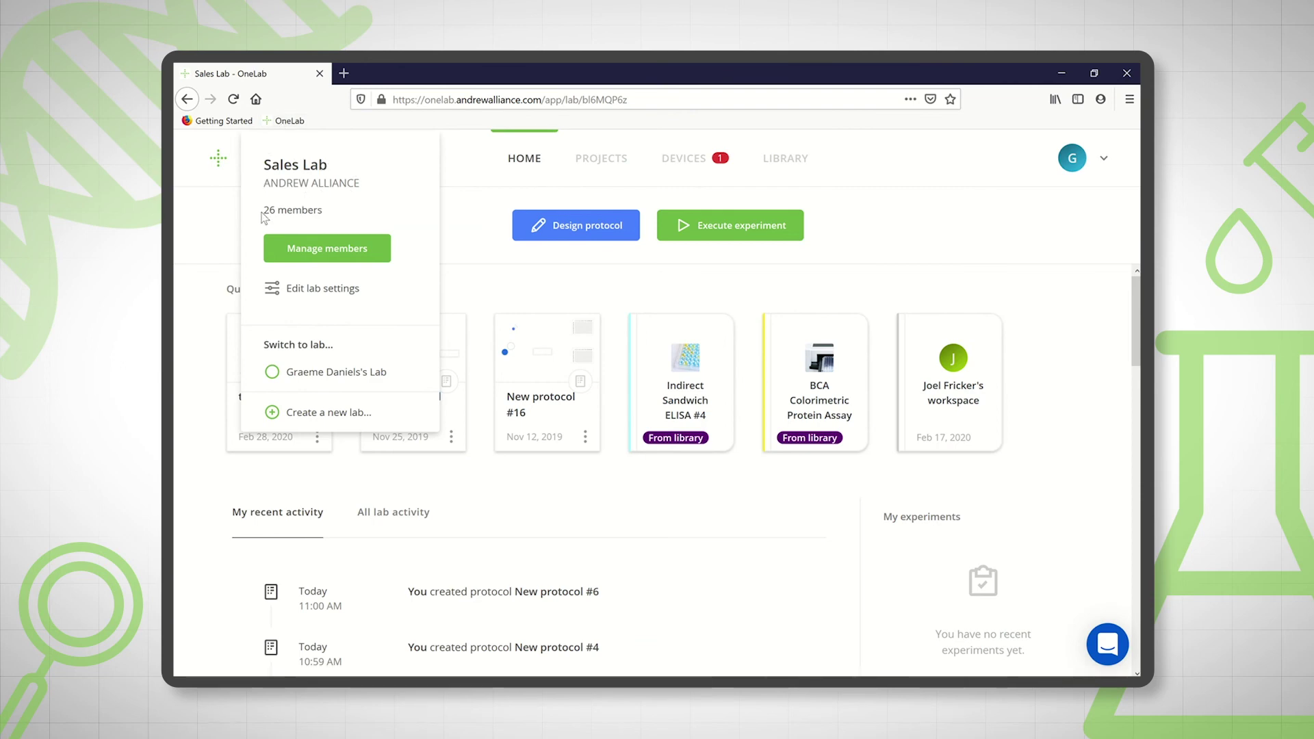
left_click(322, 378)
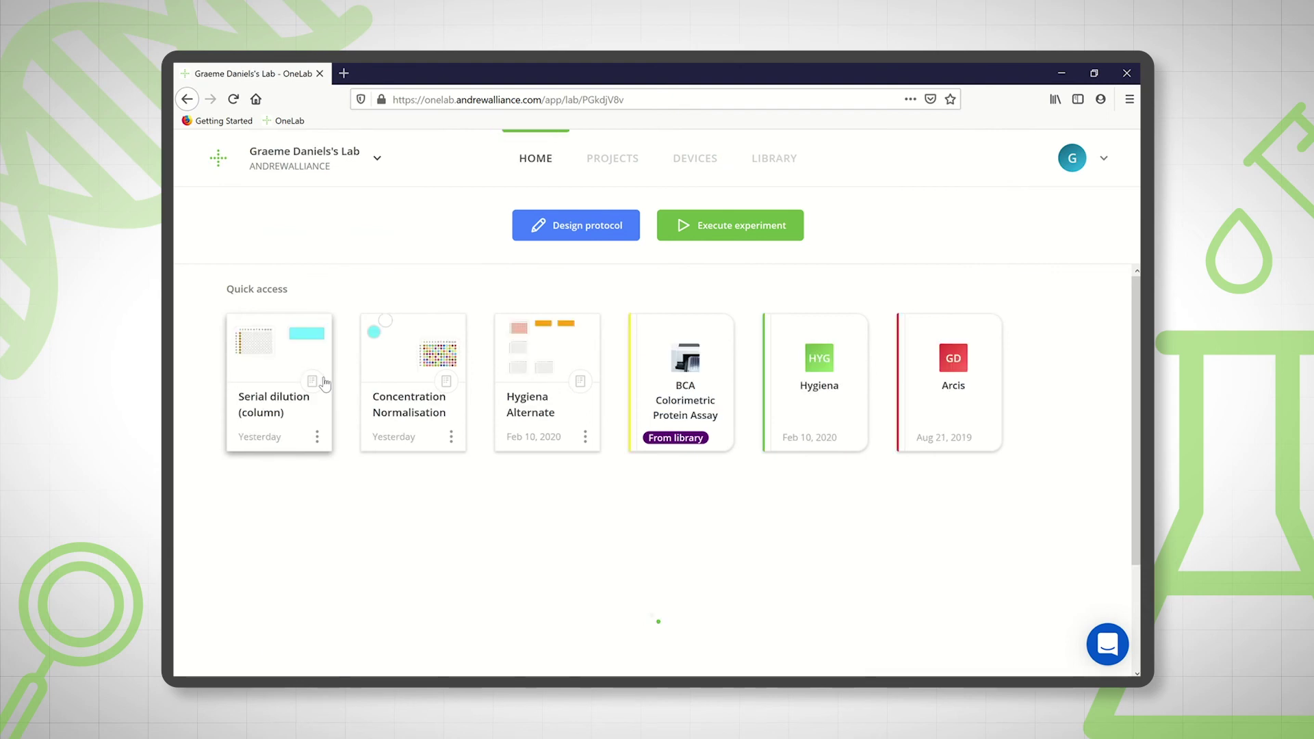
left_click(372, 168)
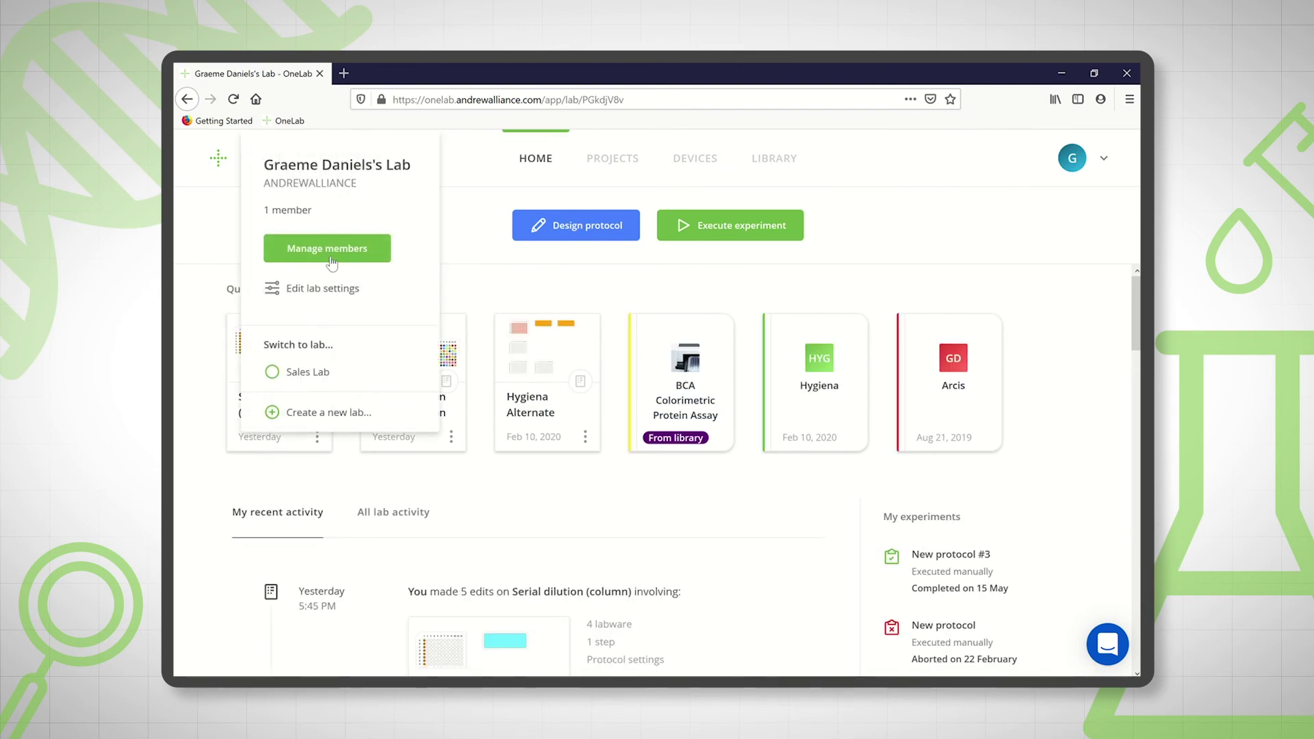
left_click(297, 372)
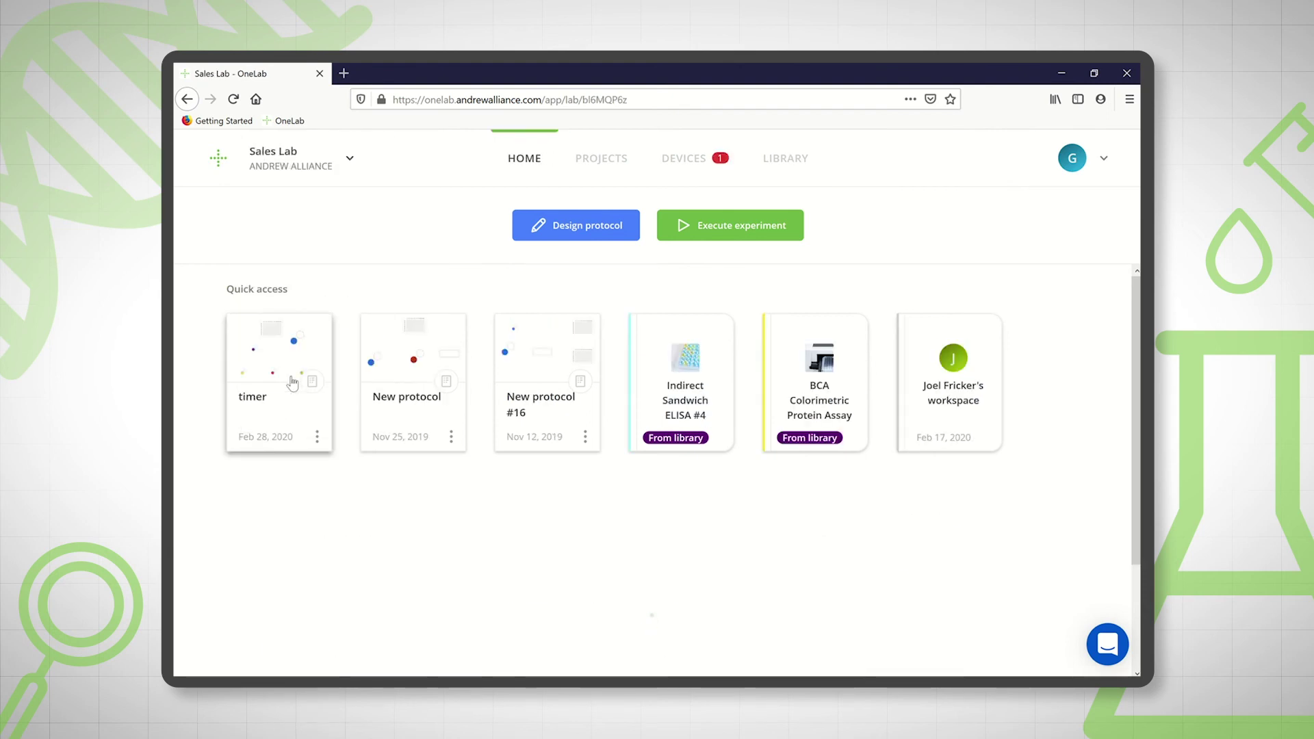